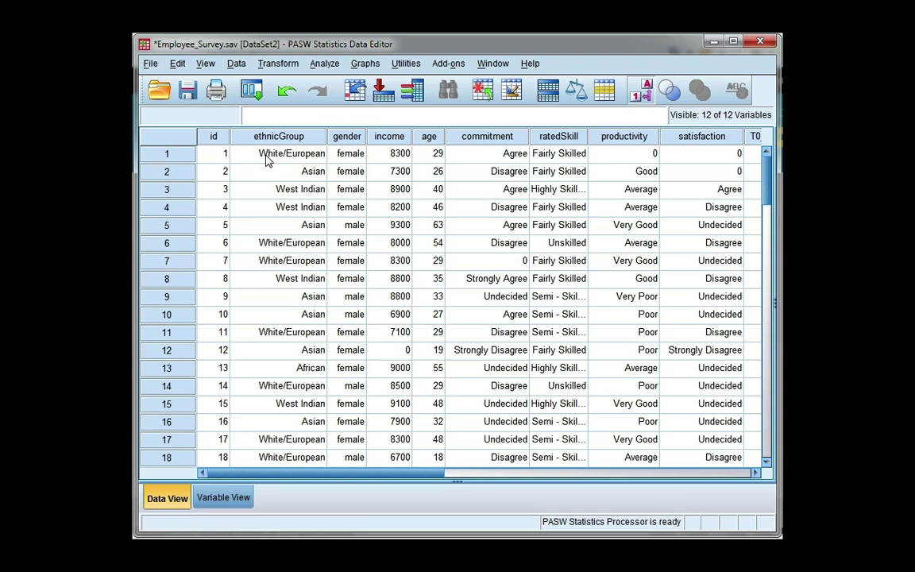
Examine the value labels defined for the ethnicGroup variable, leaving them as they are.
double_click(319, 137)
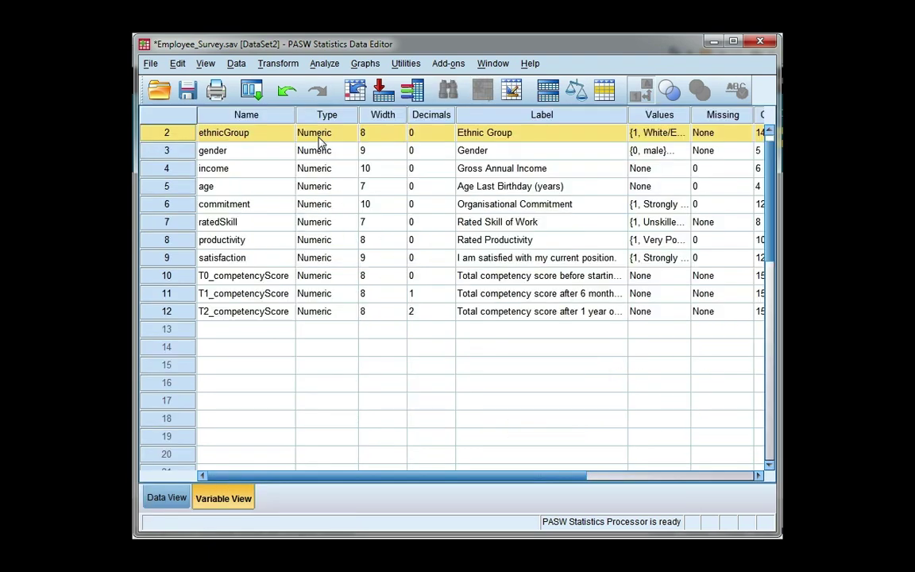
left_click(668, 133)
left_click(683, 134)
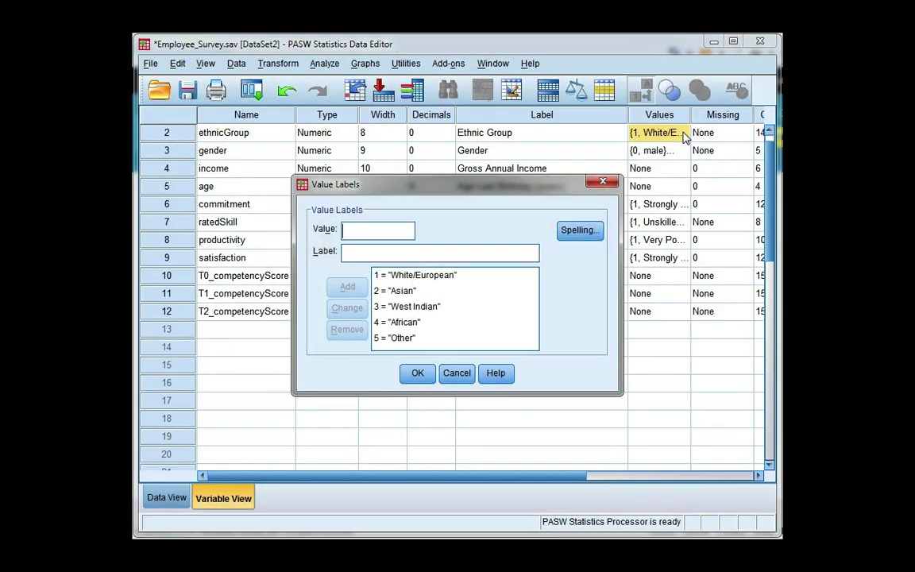
left_click(423, 278)
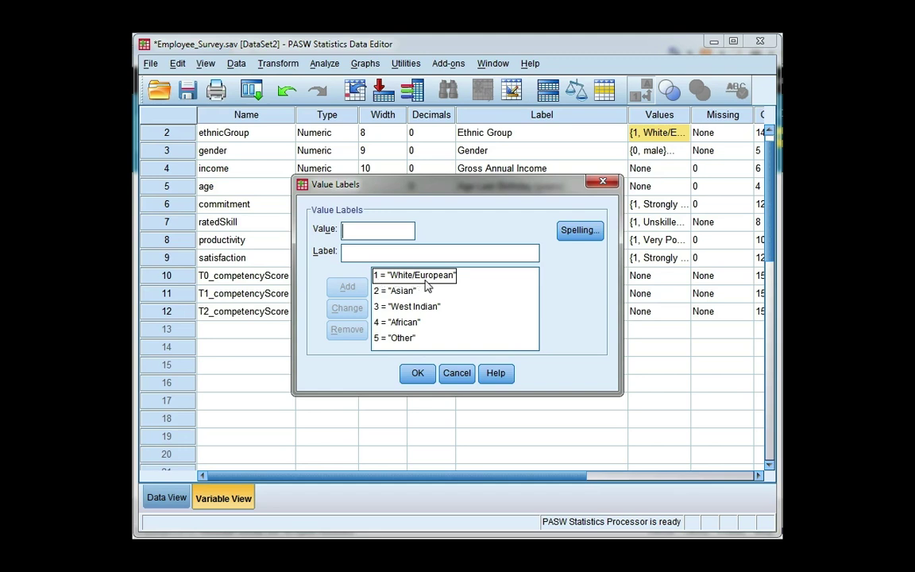
left_click(433, 291)
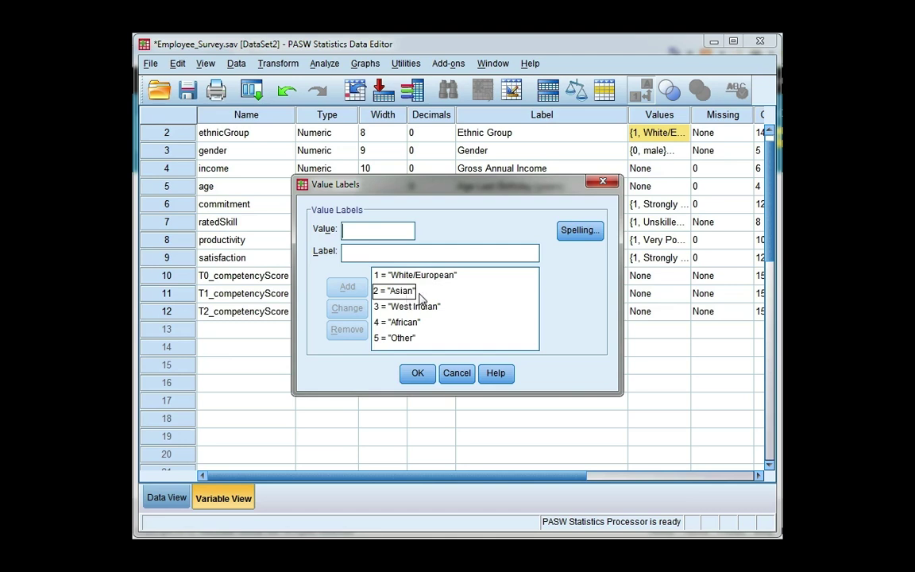
left_click(459, 307)
left_click(419, 322)
left_click(407, 339)
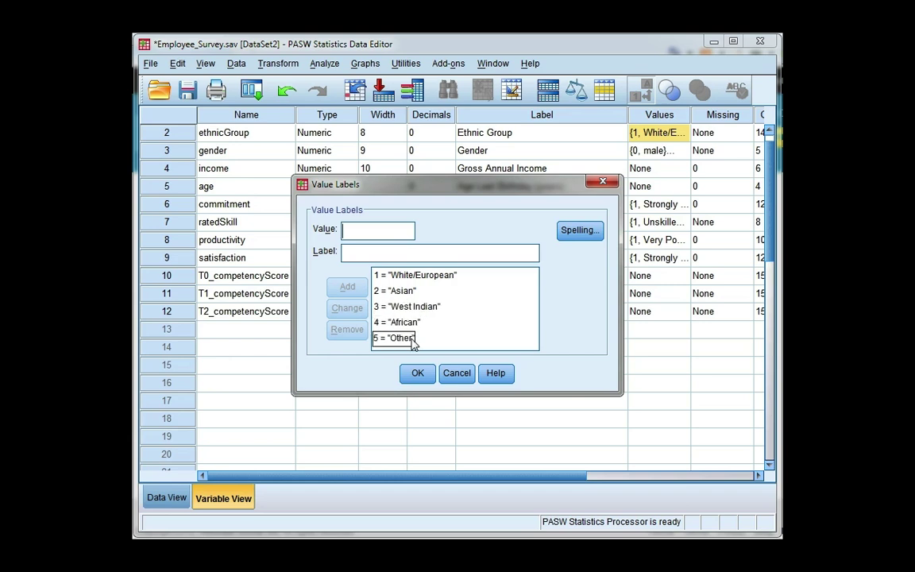
left_click(461, 377)
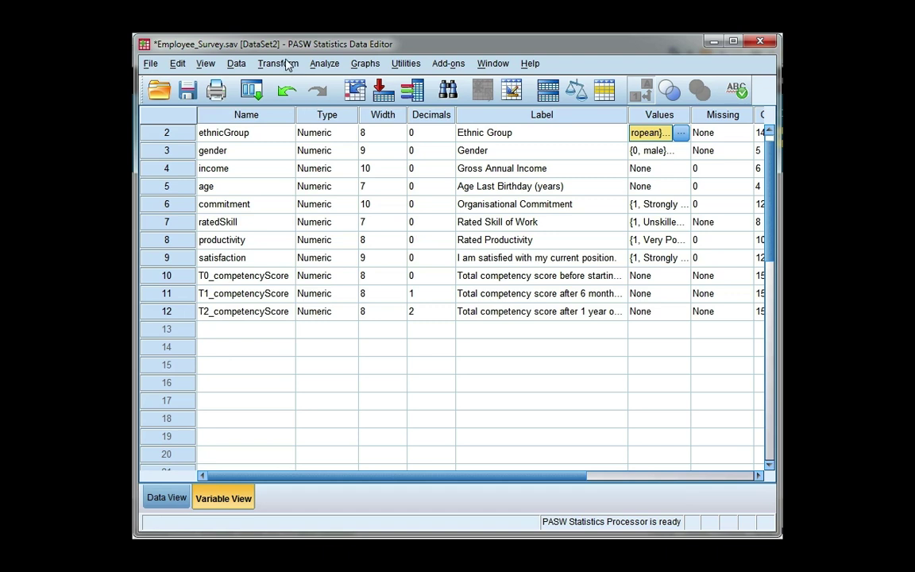
Reset the Recode into Different Variables settings and choose Ethnic Group as the input variable.
left_click(286, 63)
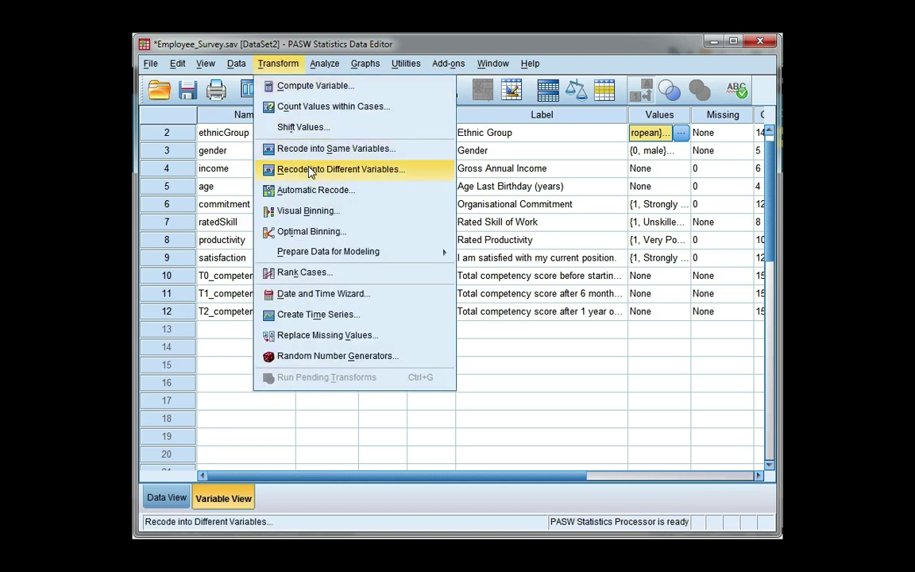
left_click(420, 174)
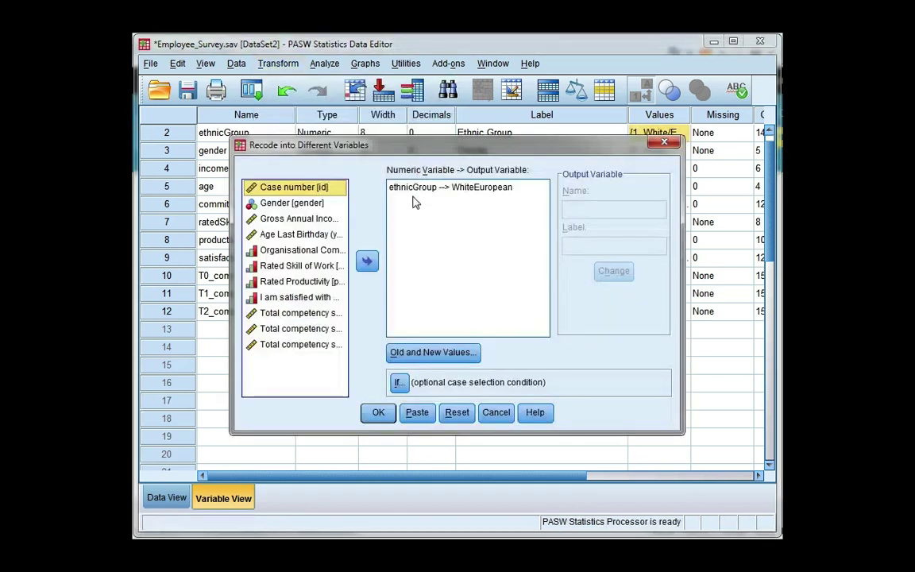
left_click(460, 415)
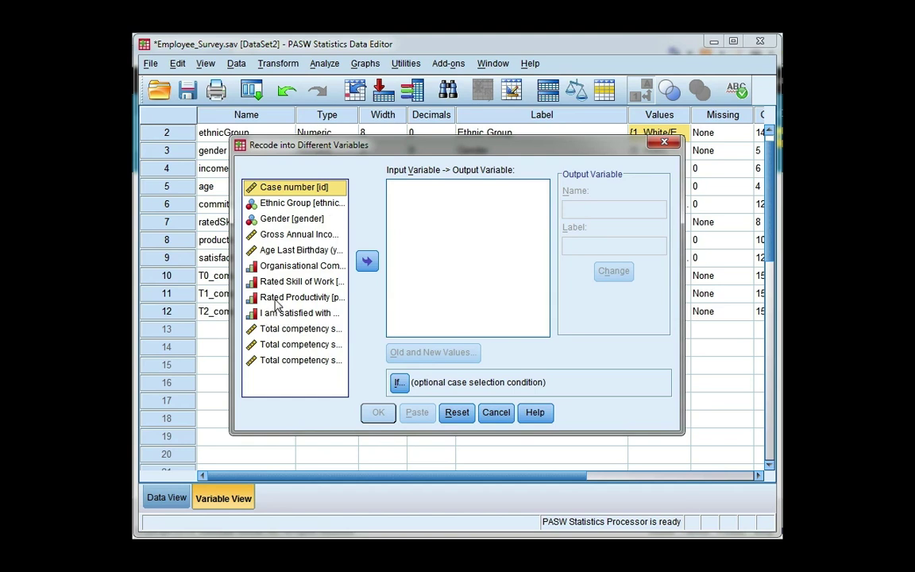
left_click(295, 204)
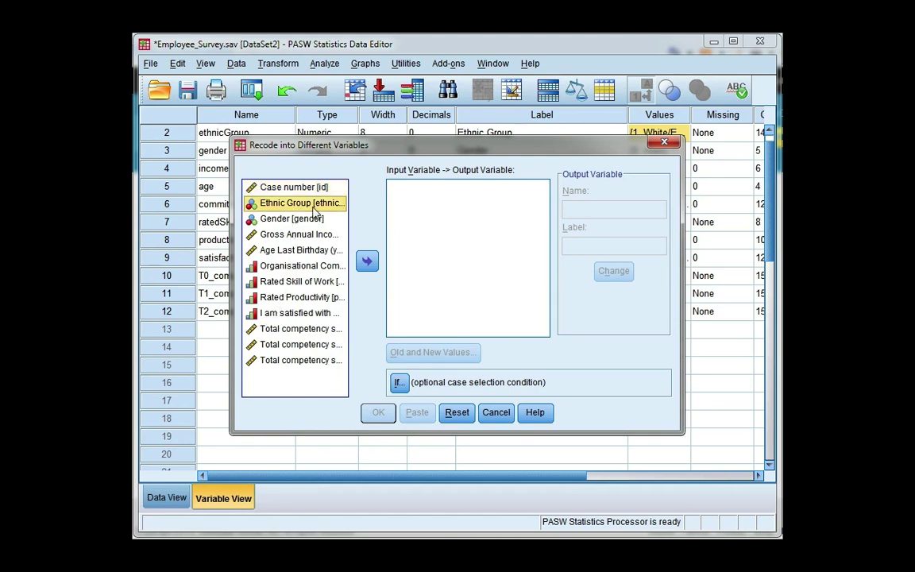
left_click(368, 262)
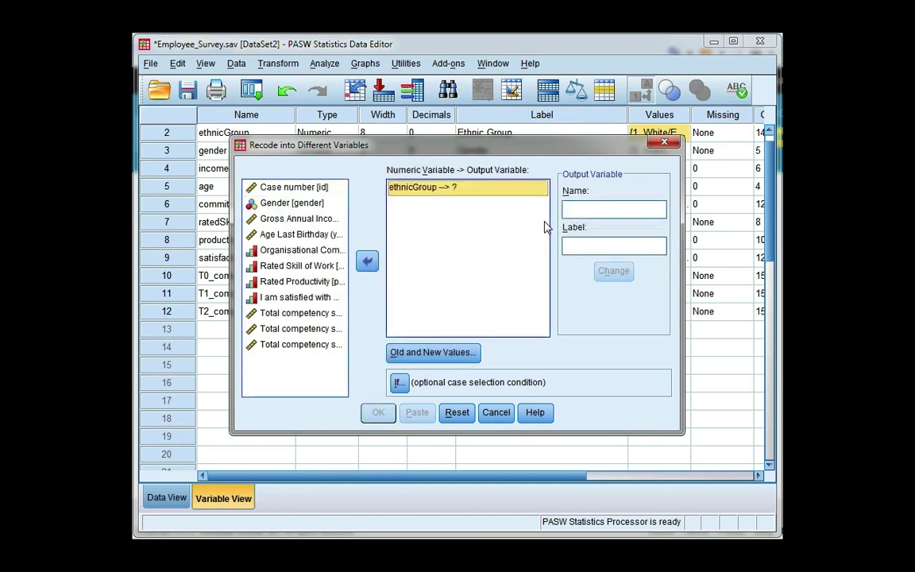
Name the output variable of the ethnicGroup recode WhiteEuropean and apply the name.
left_click(572, 209)
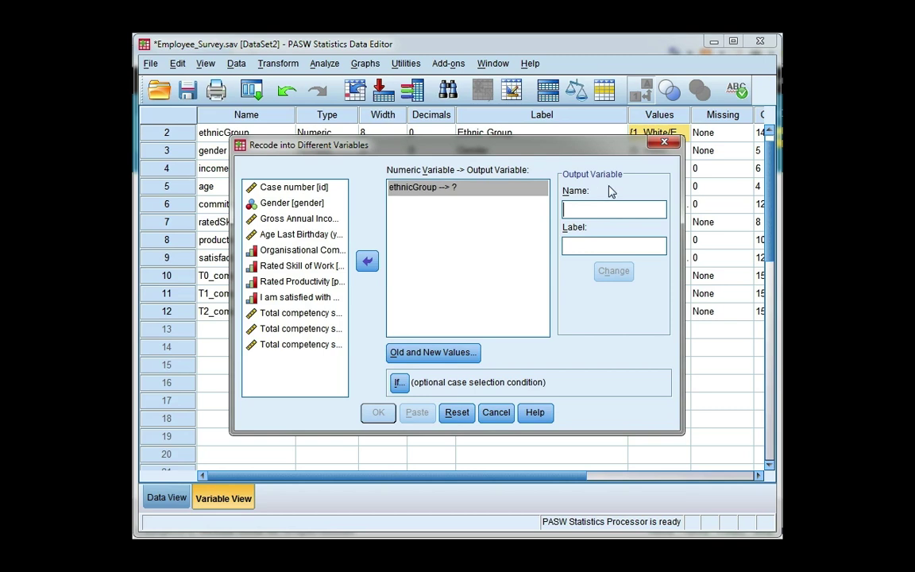
type("White")
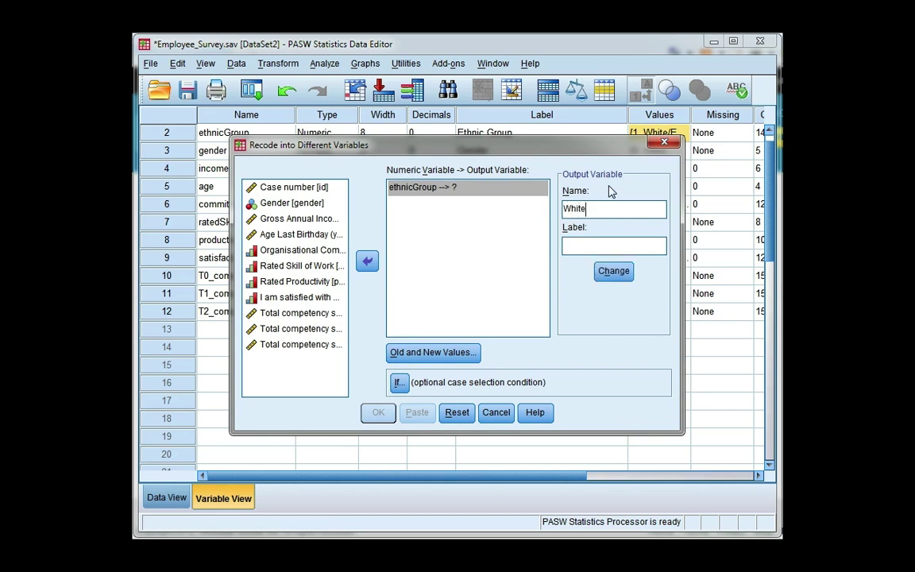
type("European")
left_click(620, 271)
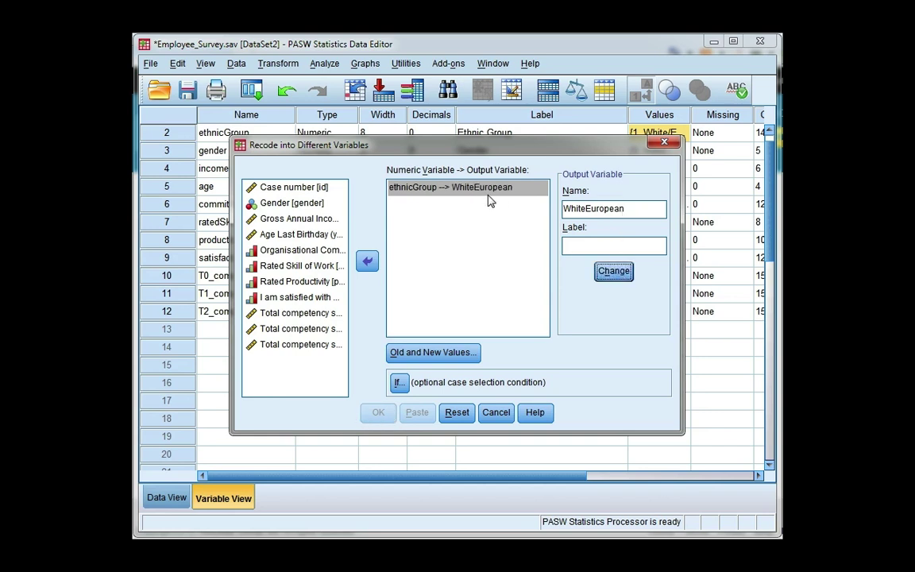
Add a recode rule mapping old value 1 to new value 1 for WhiteEuropean.
left_click(471, 357)
left_click(401, 188)
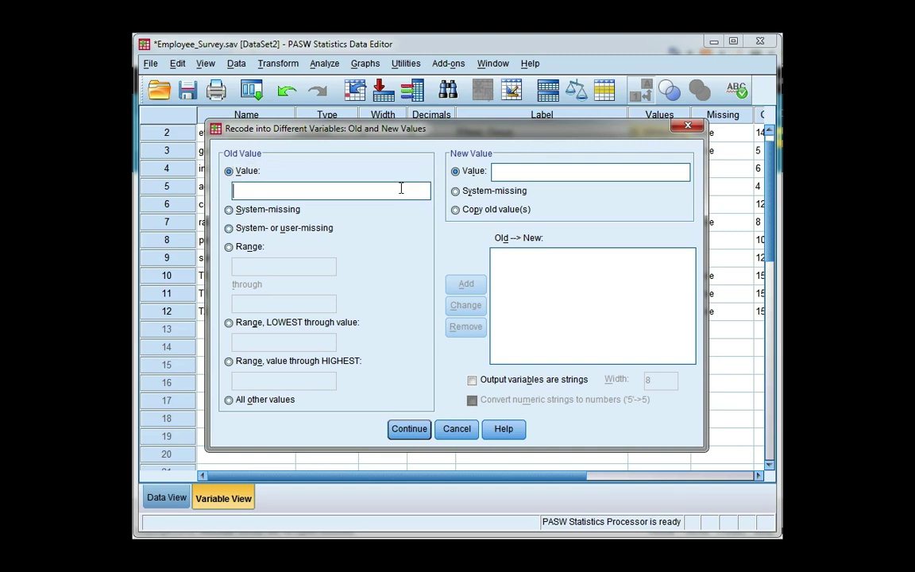
type("1")
left_click(504, 172)
type("1")
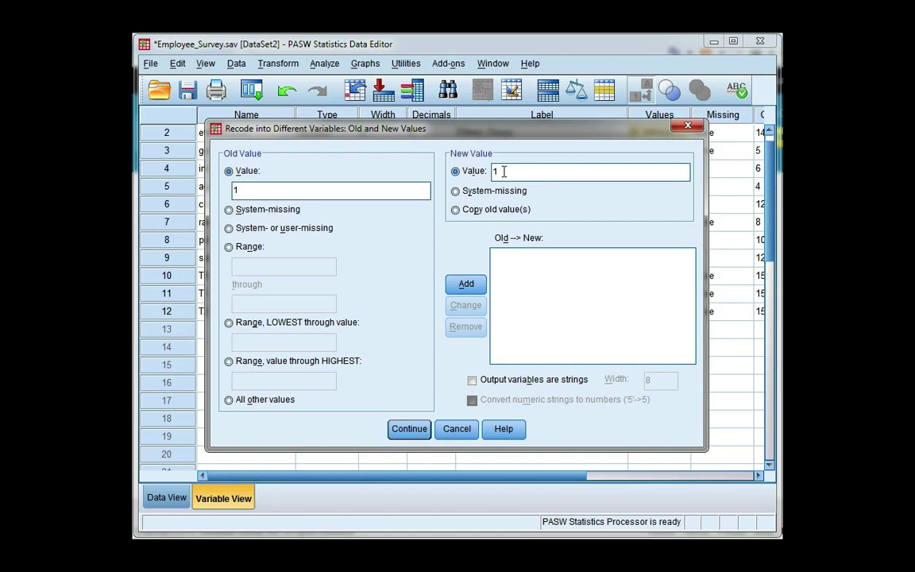
left_click(477, 286)
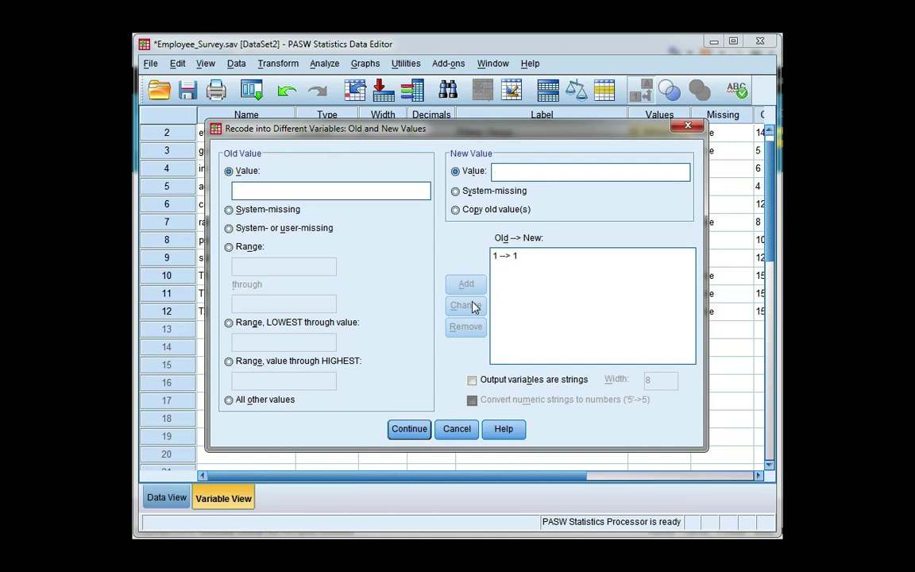
Add a rule recoding all other values to 0 and run the recode.
left_click(241, 404)
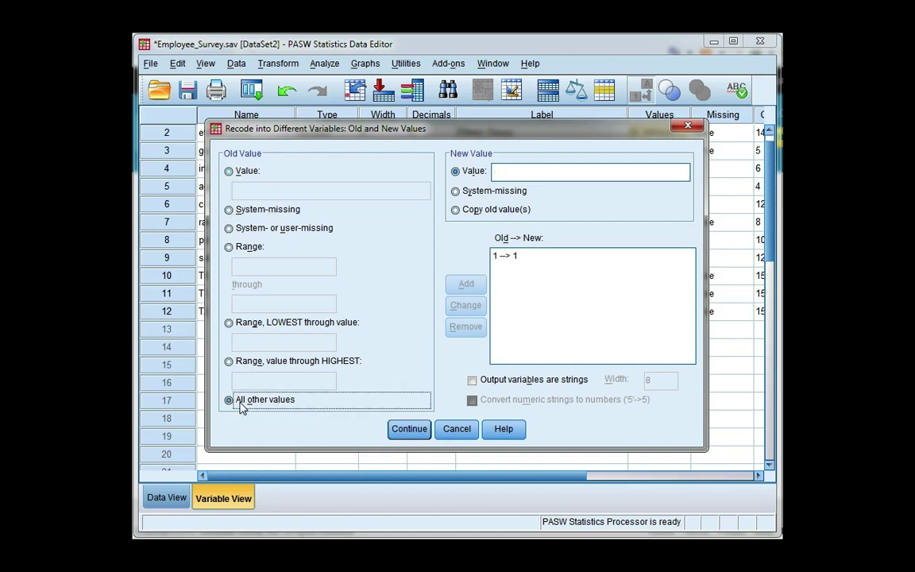
left_click(514, 174)
type("0")
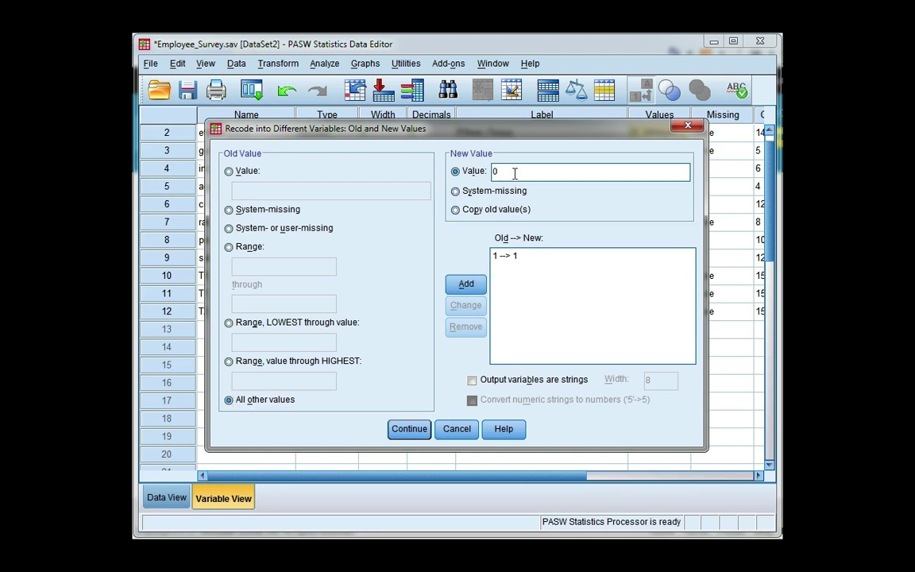
left_click(480, 290)
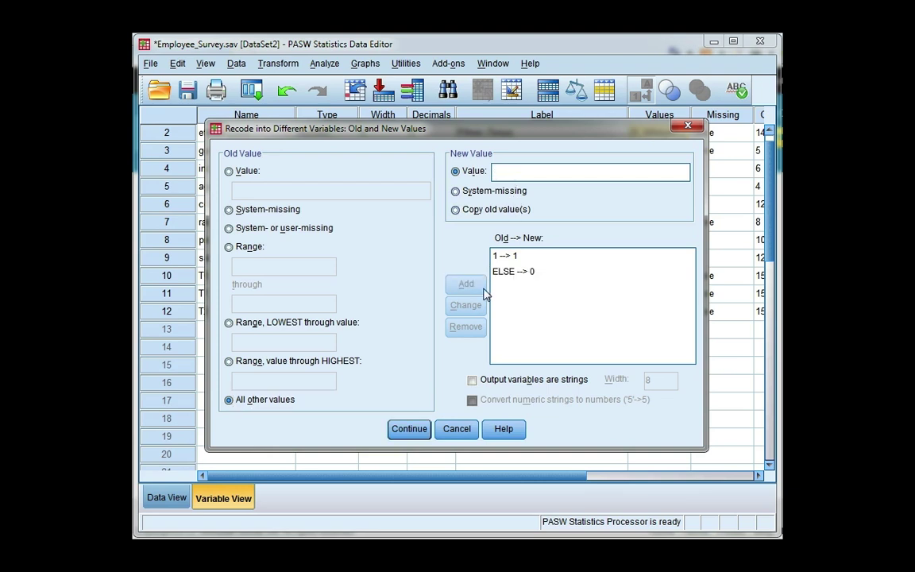
left_click(423, 430)
left_click(381, 418)
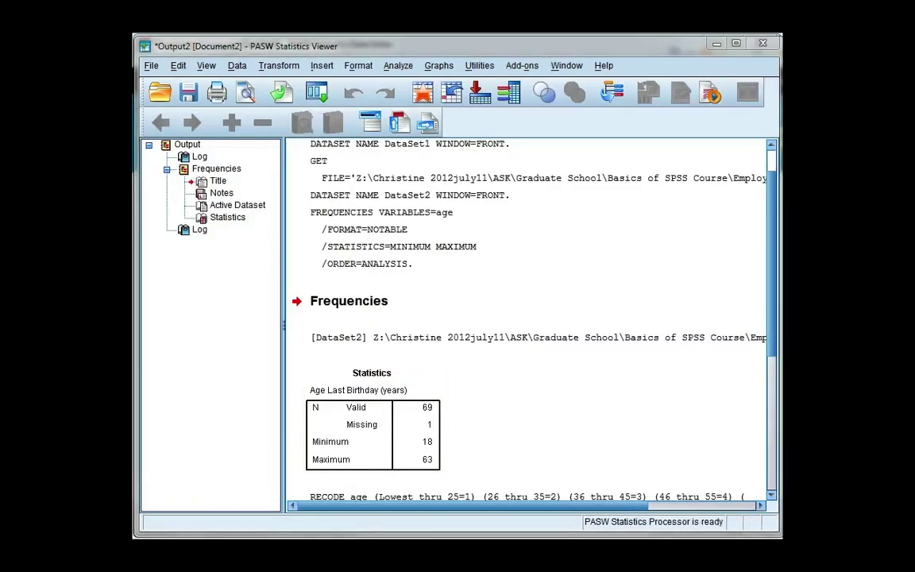
Return to the Data Editor and set WhiteEuropean's decimals to 0 and its measurement level to Nominal.
key("alt+Tab")
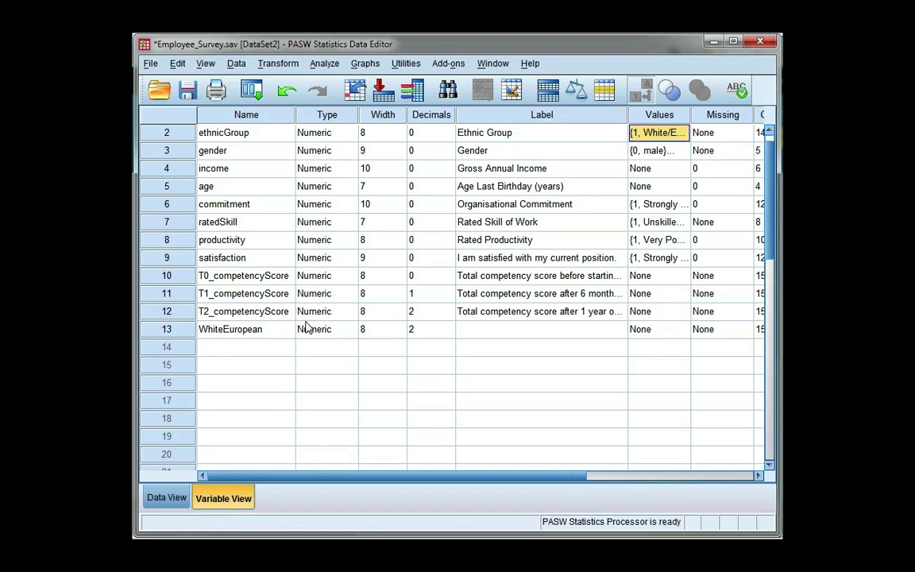
left_click(449, 334)
left_click(450, 335)
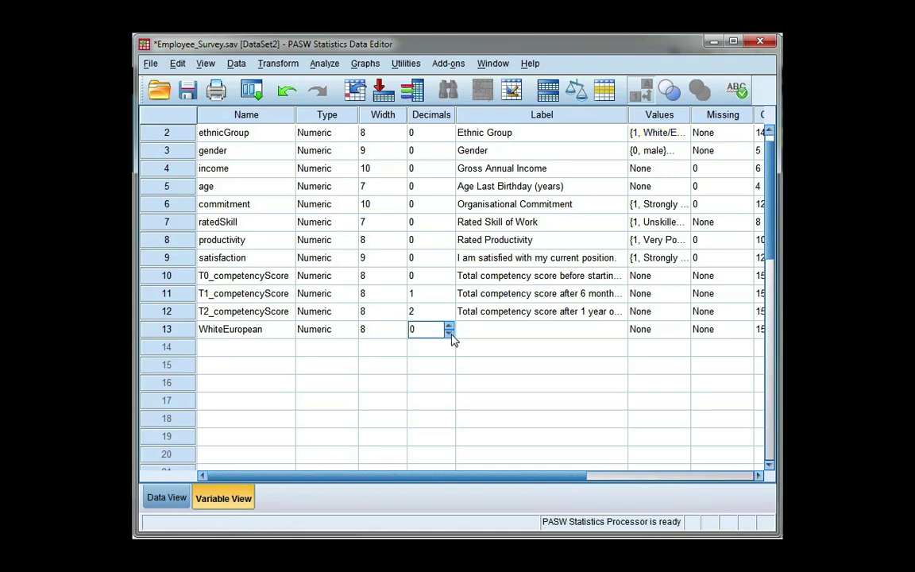
left_click_drag(566, 477, 628, 506)
left_click(741, 329)
left_click(715, 380)
Add the value label WhiteEuropean for value 1 of the WhiteEuropean variable.
left_click(574, 331)
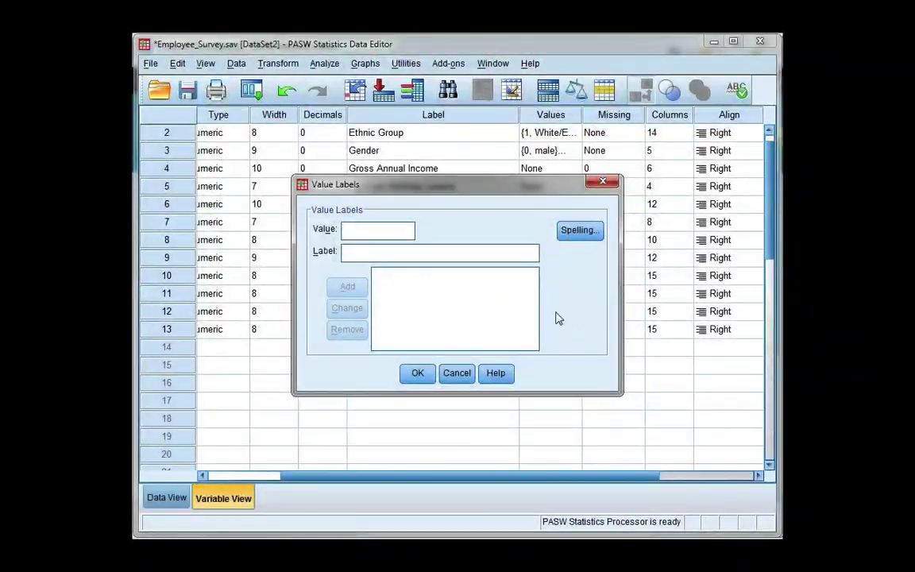
type("1")
type("Whit")
type("eEuropean")
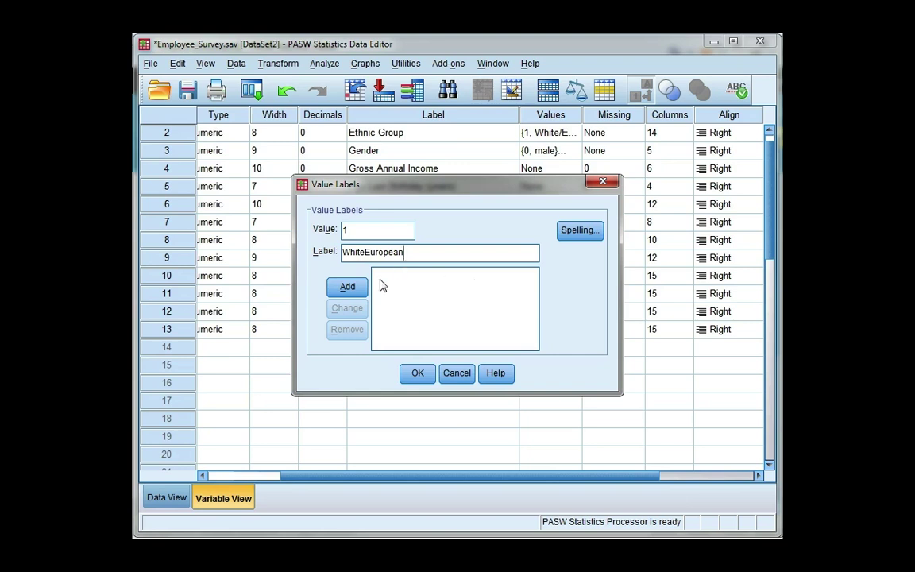
left_click(355, 287)
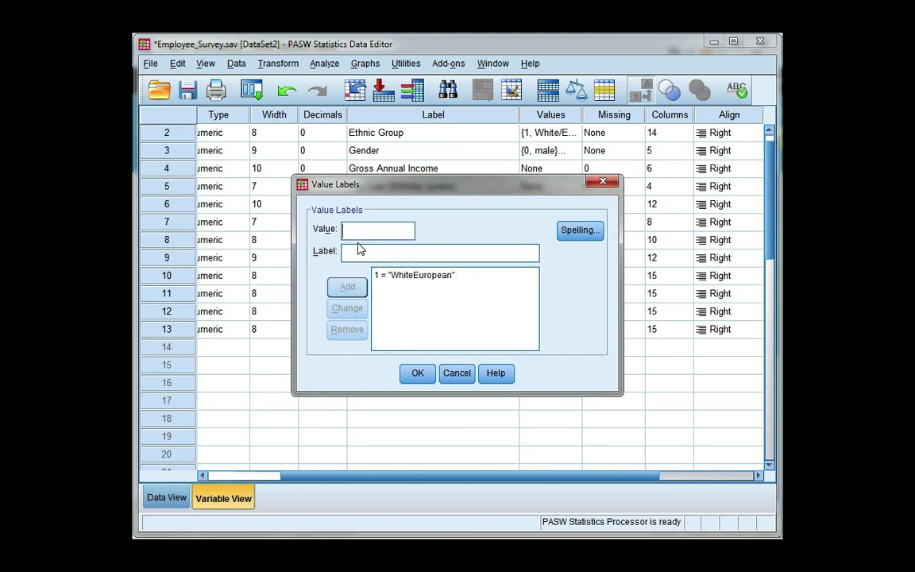
Add the value label Other for value 0 and apply the WhiteEuropean variable's labels.
type("2")
left_click(361, 253)
type("Other")
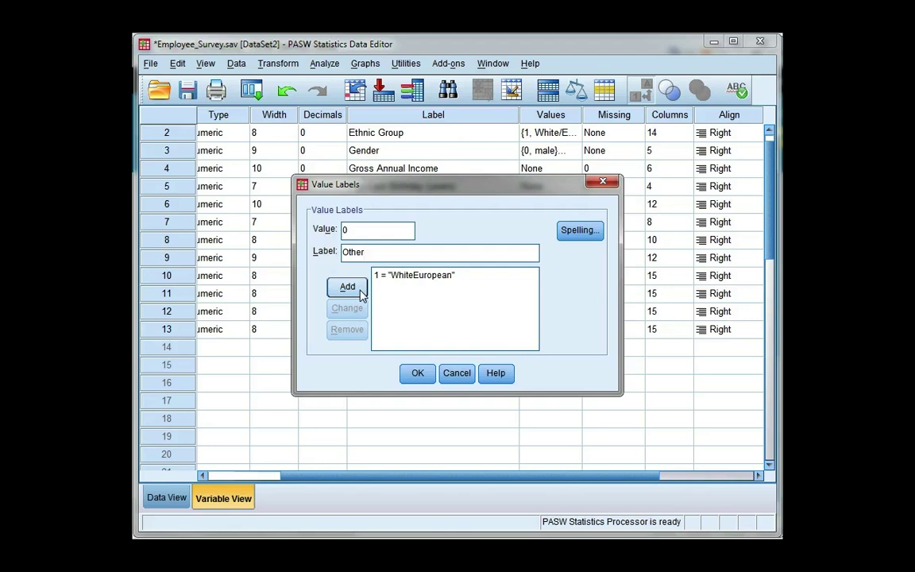
left_click(361, 293)
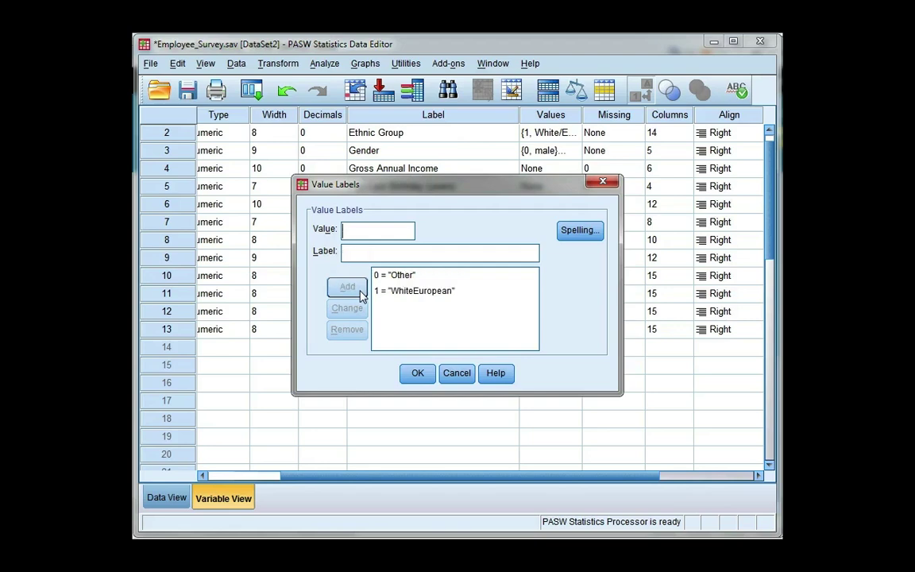
left_click(418, 373)
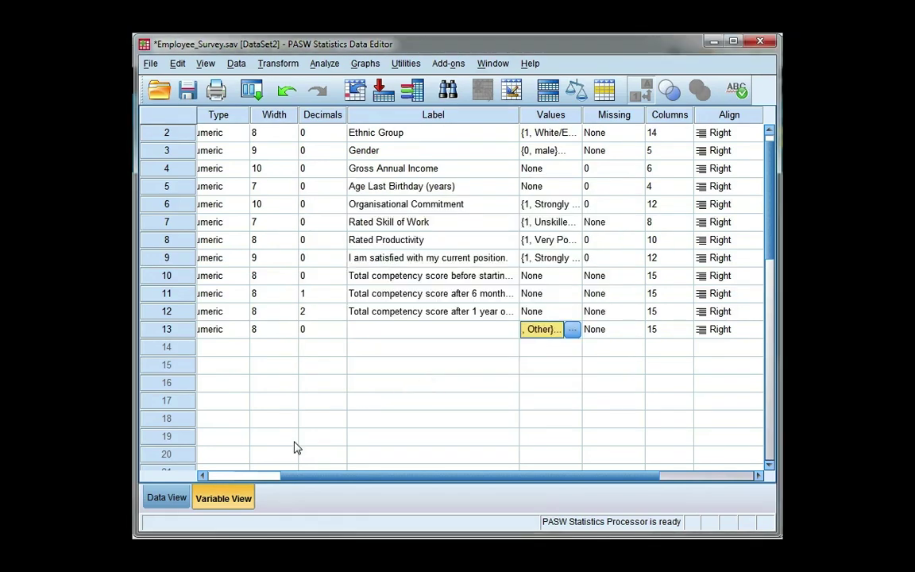
Inspect the WhiteEuropean column in the data, switching between numeric codes and value labels.
left_click_drag(286, 476, 200, 476)
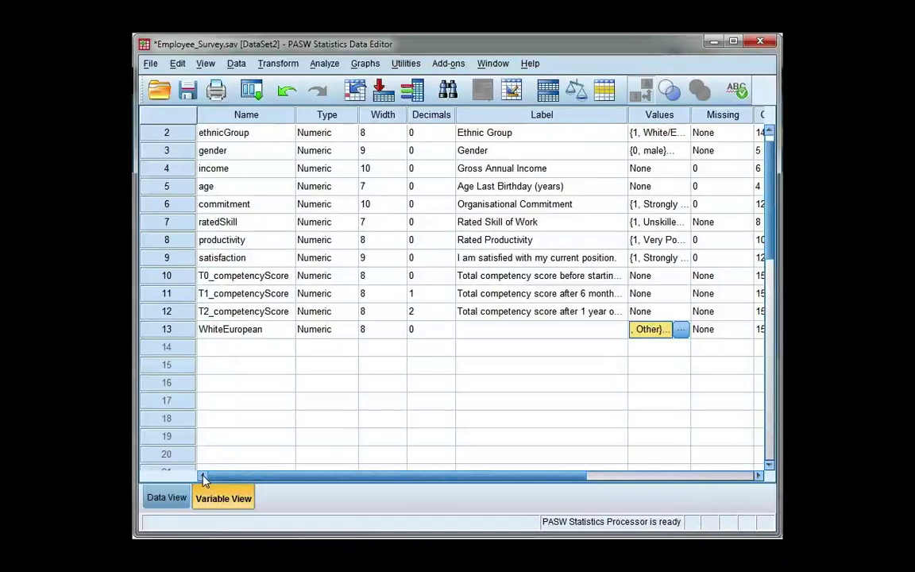
double_click(184, 332)
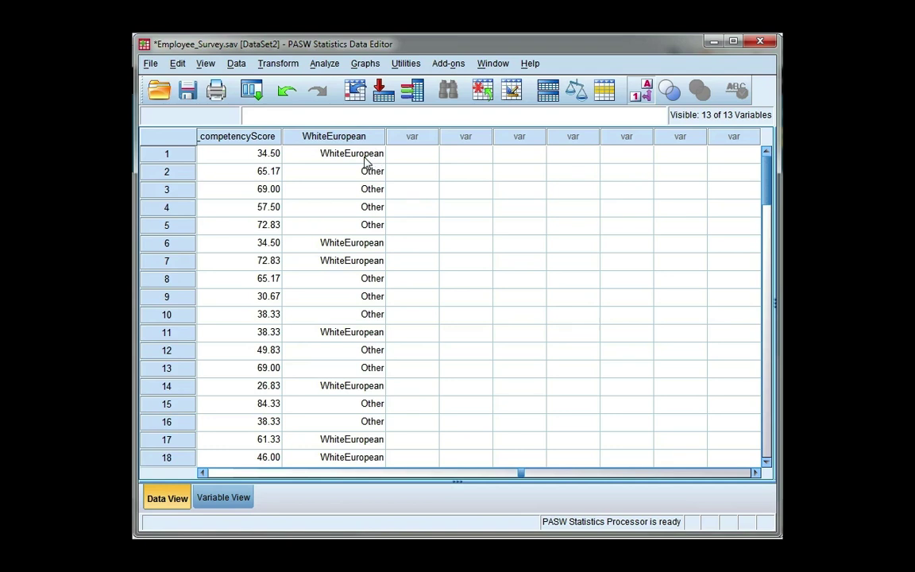
left_click(646, 92)
left_click(646, 92)
Start a fresh recode into a different variable with the previous settings cleared and Ethnic Group as input.
left_click(289, 67)
left_click(333, 169)
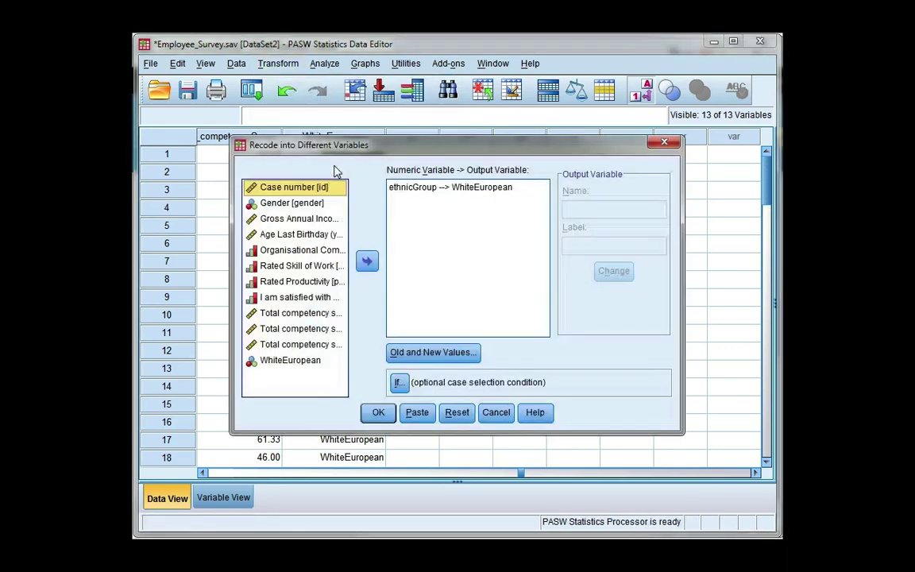
left_click(457, 414)
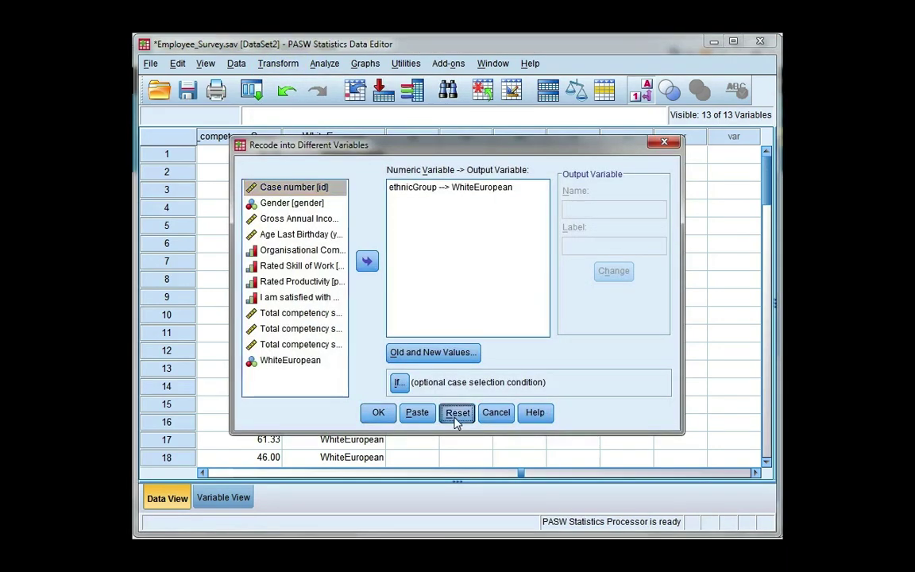
left_click(331, 206)
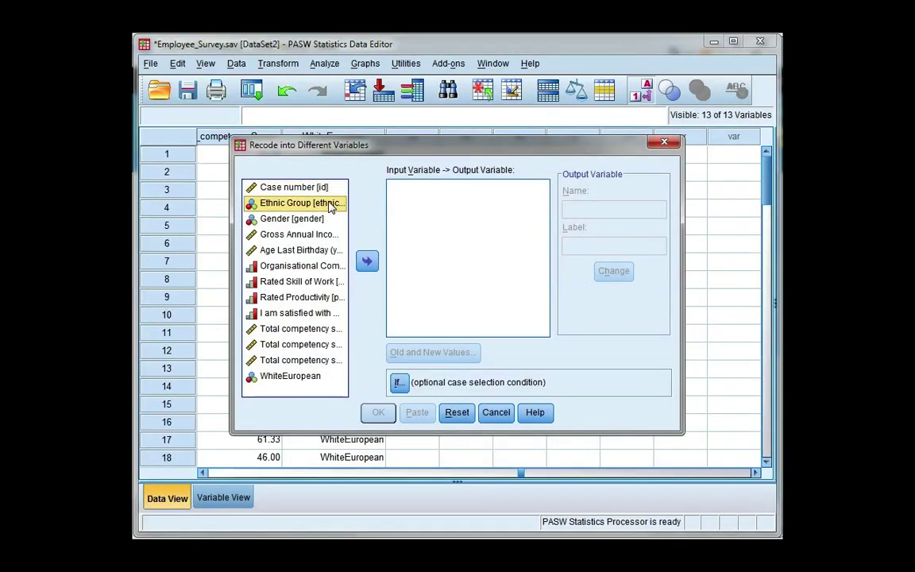
left_click(367, 261)
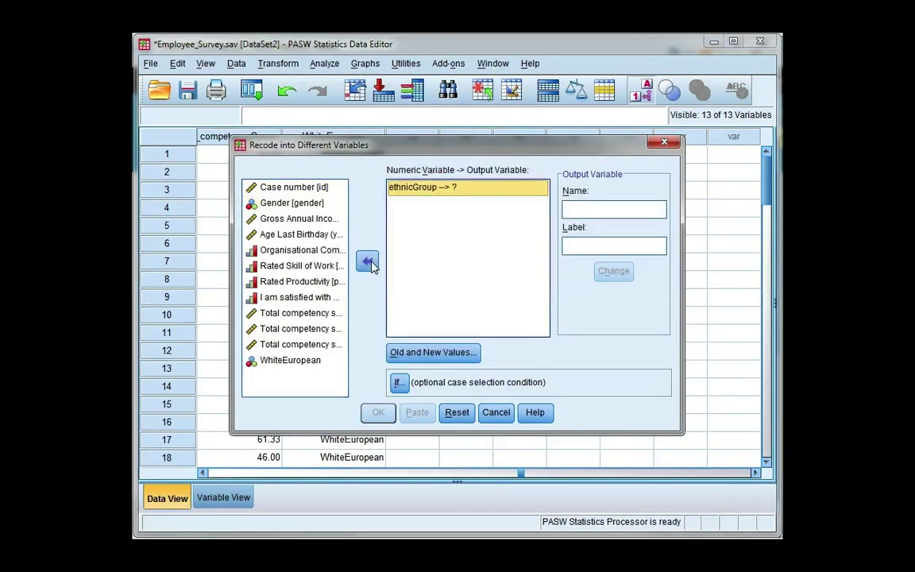
Name the recode's output variable Asian and assign it to ethnicGroup.
left_click(603, 209)
type("Asian")
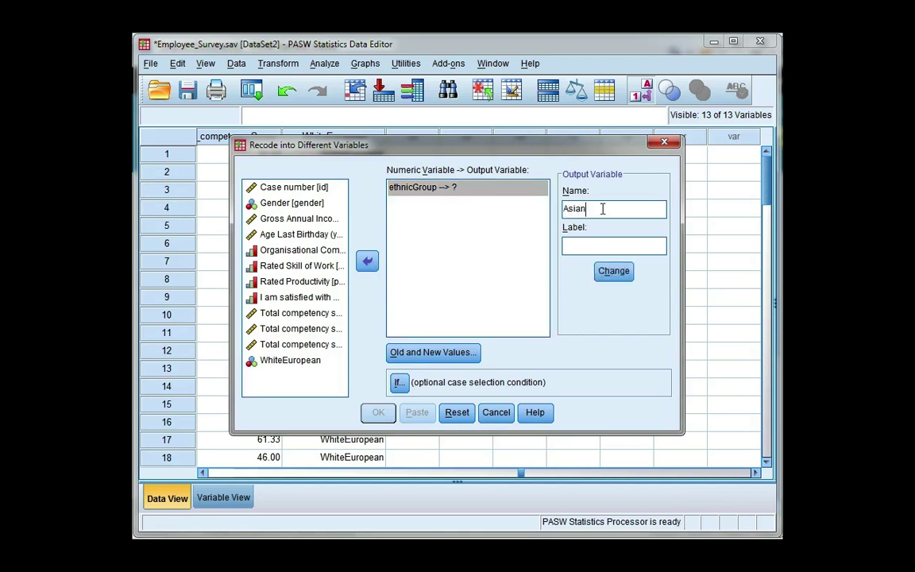
left_click(614, 271)
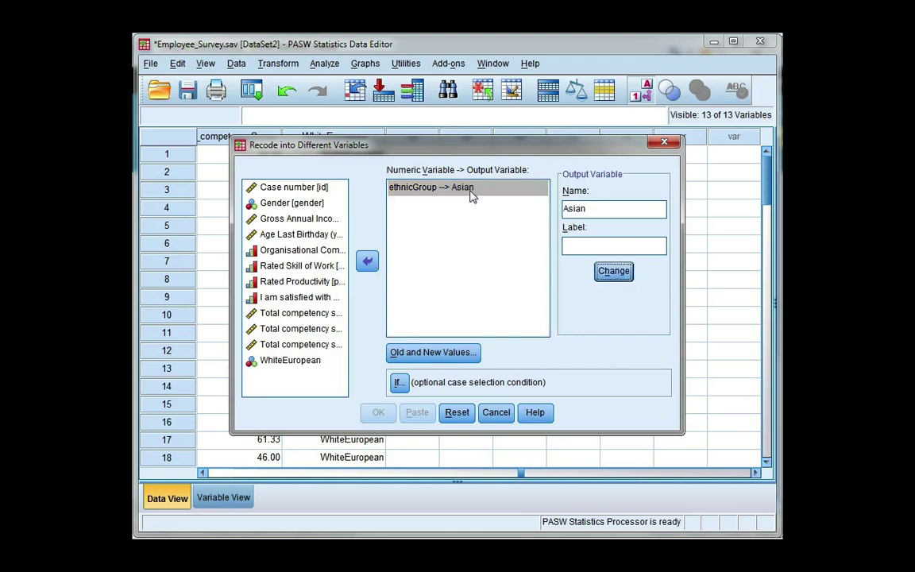
Add a recode rule that turns old value 2 of ethnicGroup into new value 1.
left_click(471, 356)
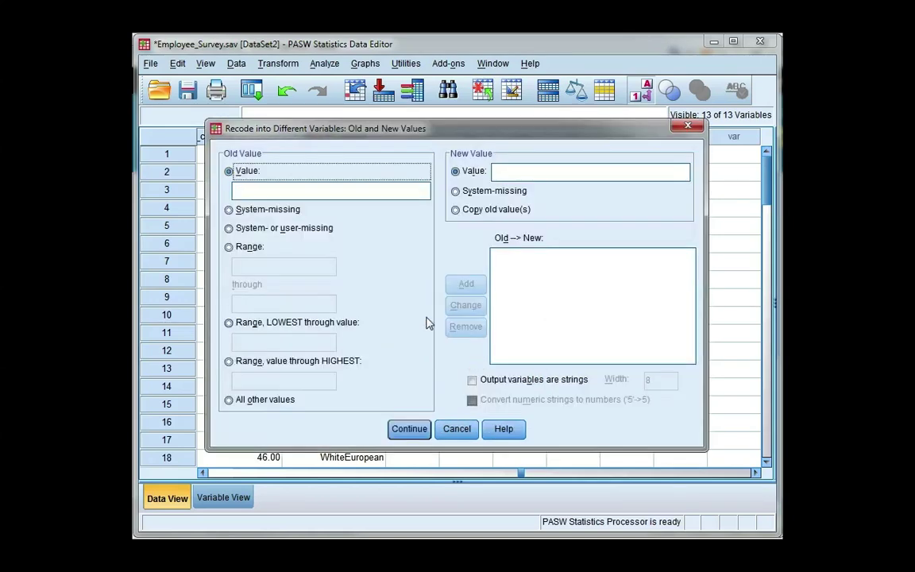
left_click(364, 191)
type("2")
left_click(524, 173)
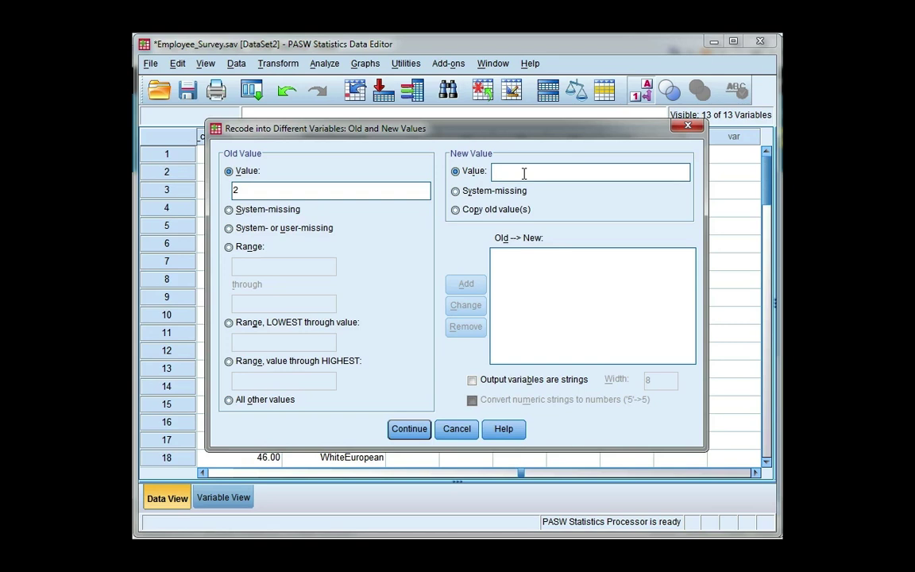
type("1")
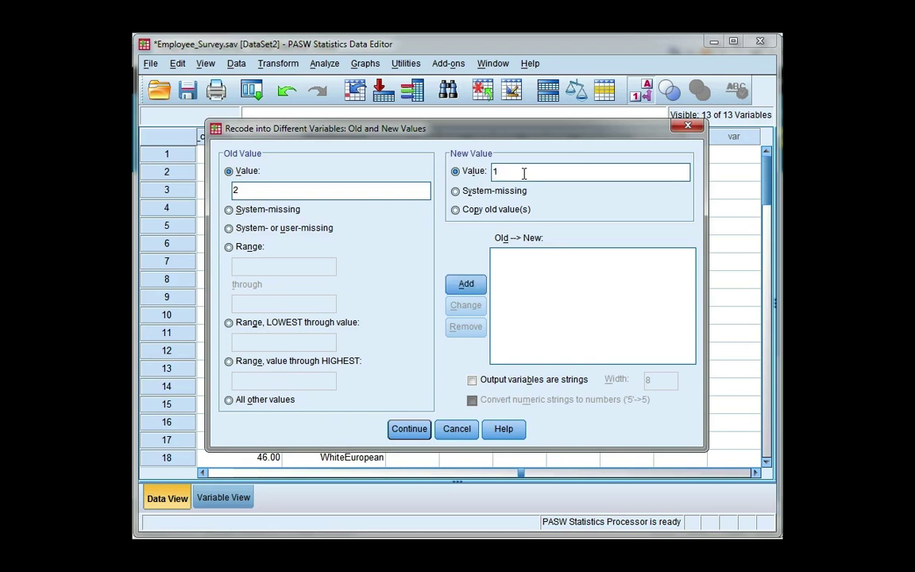
left_click(469, 285)
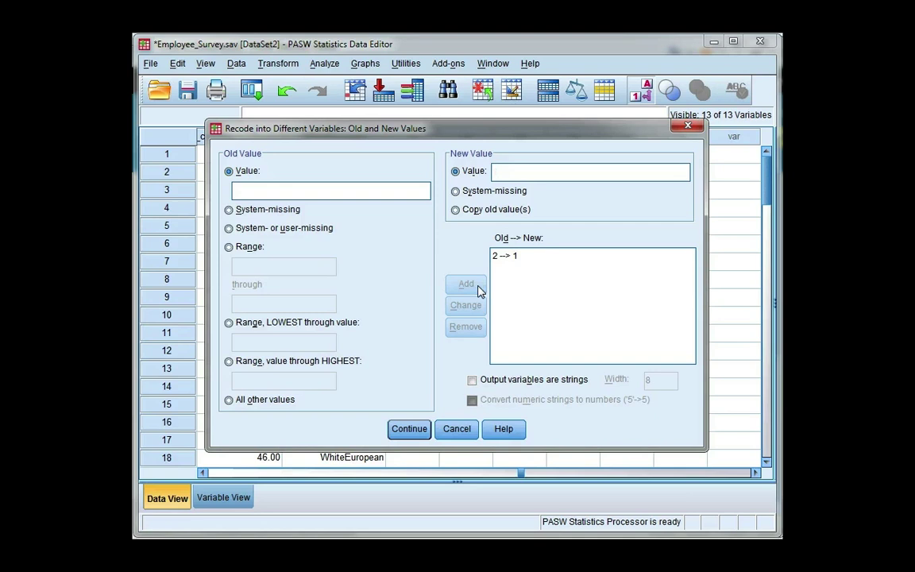
Add a rule recoding all other values to 0 and run the recode into Asian.
left_click(281, 403)
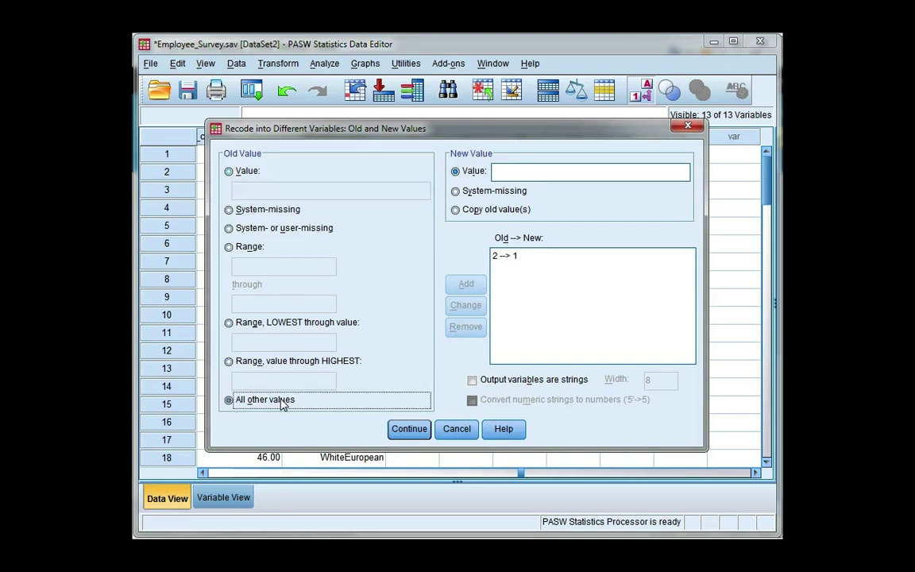
left_click(521, 172)
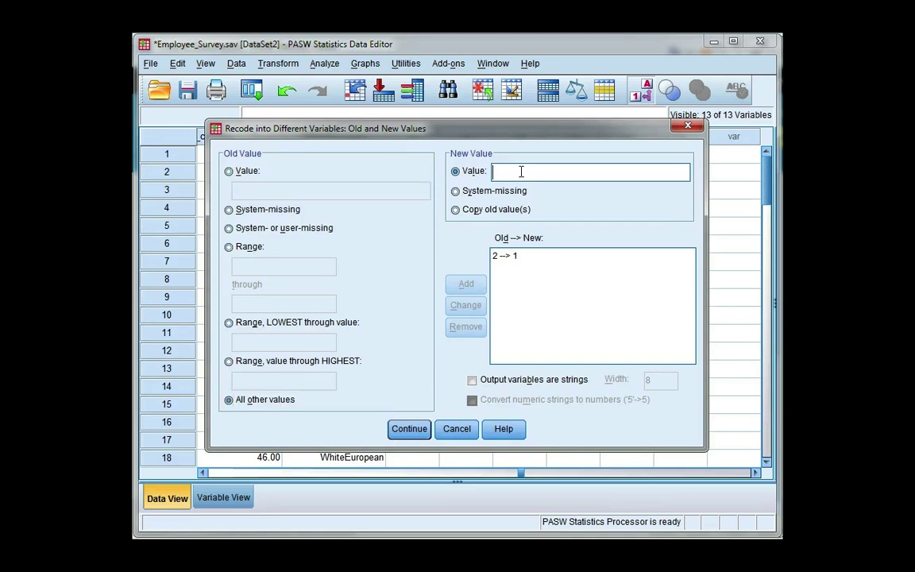
type("0")
left_click(468, 284)
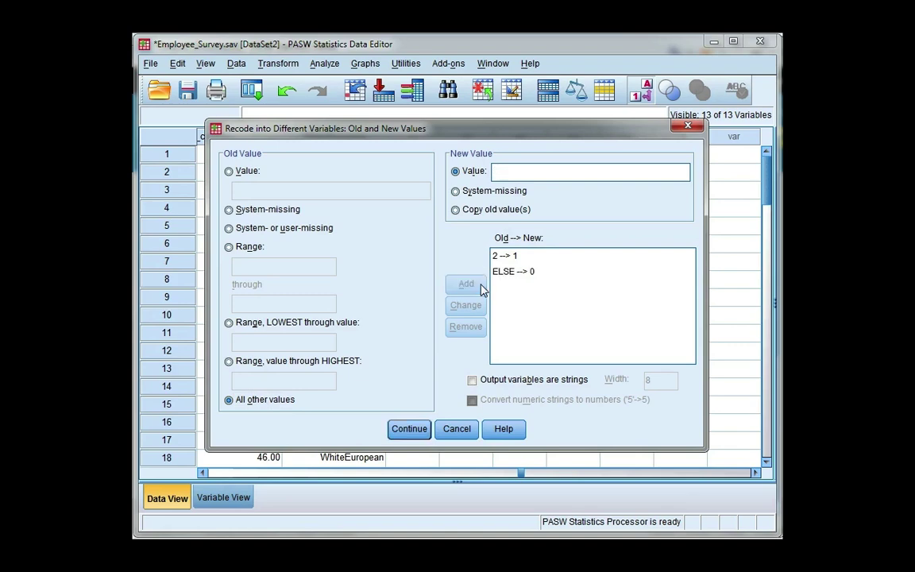
left_click(410, 429)
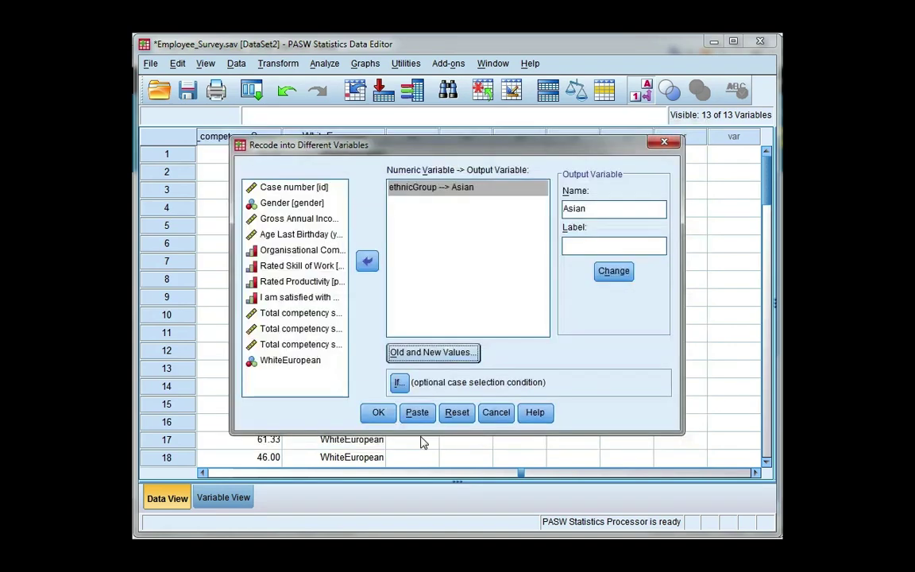
left_click(376, 413)
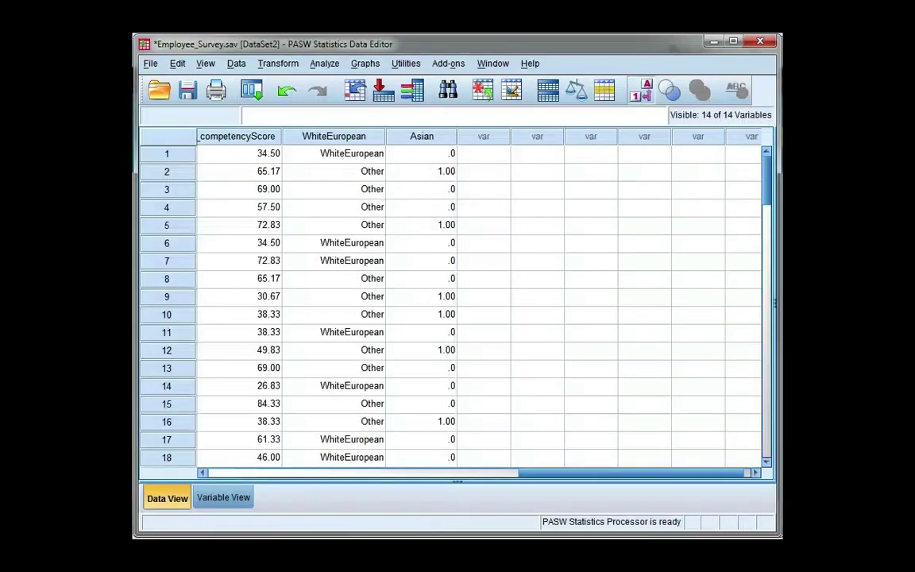
Set the Asian variable's decimals to 0 and its measurement level to Nominal.
double_click(455, 138)
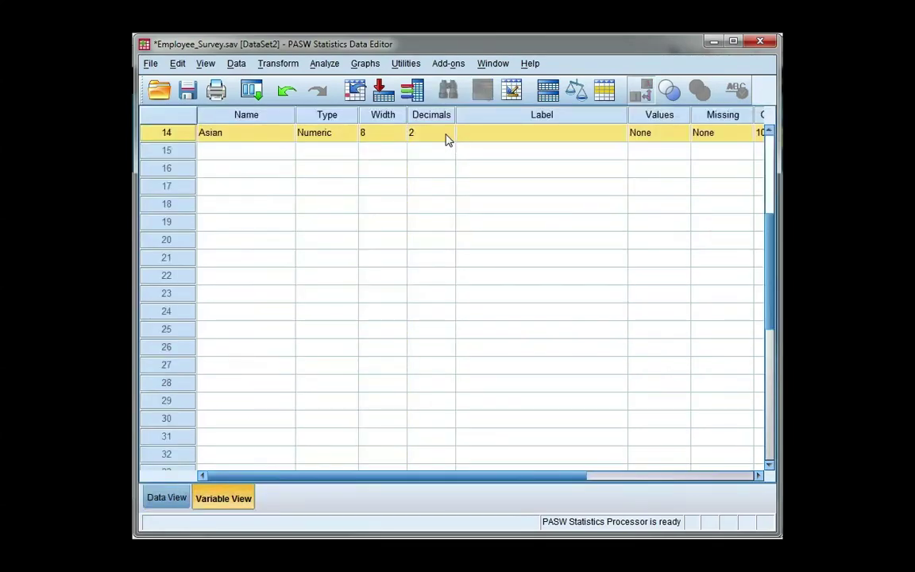
left_click(447, 139)
left_click(449, 138)
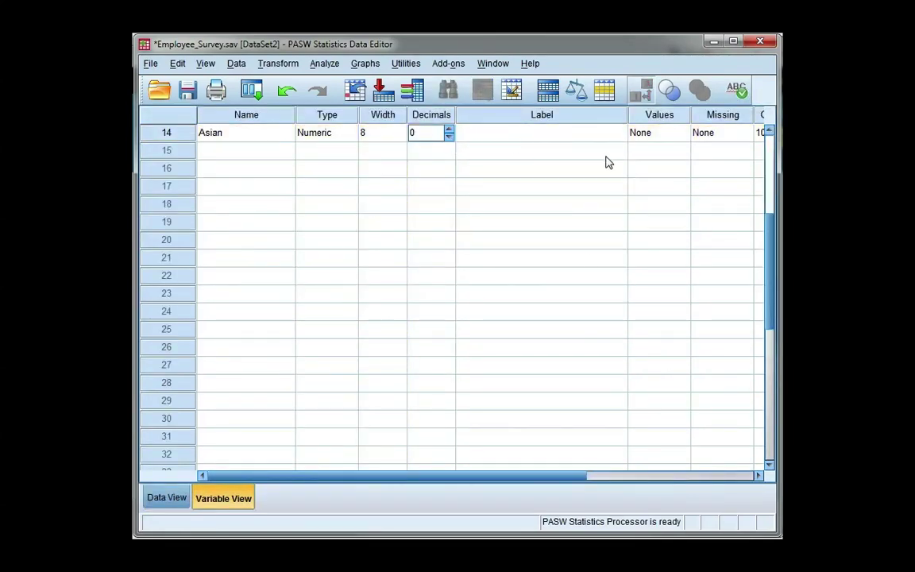
left_click_drag(557, 480, 691, 480)
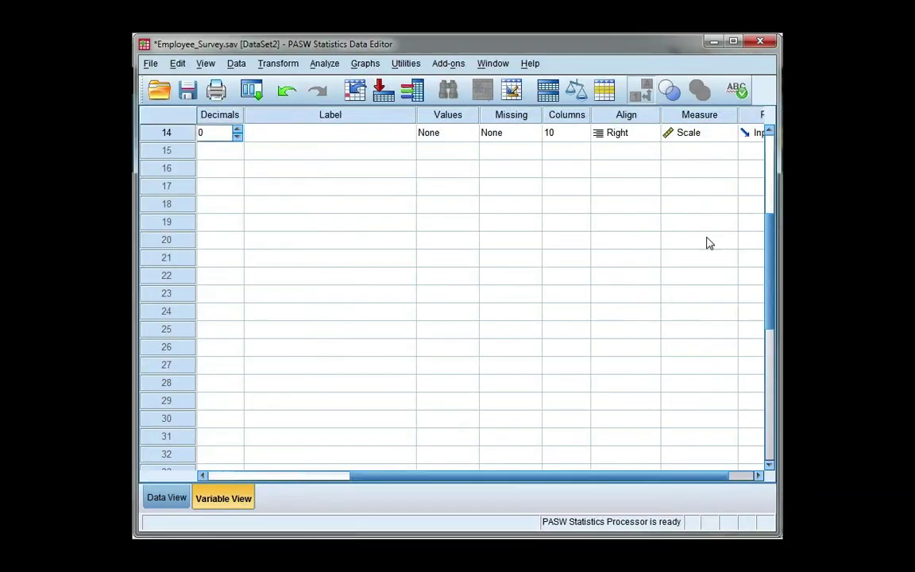
left_click(729, 135)
left_click(720, 183)
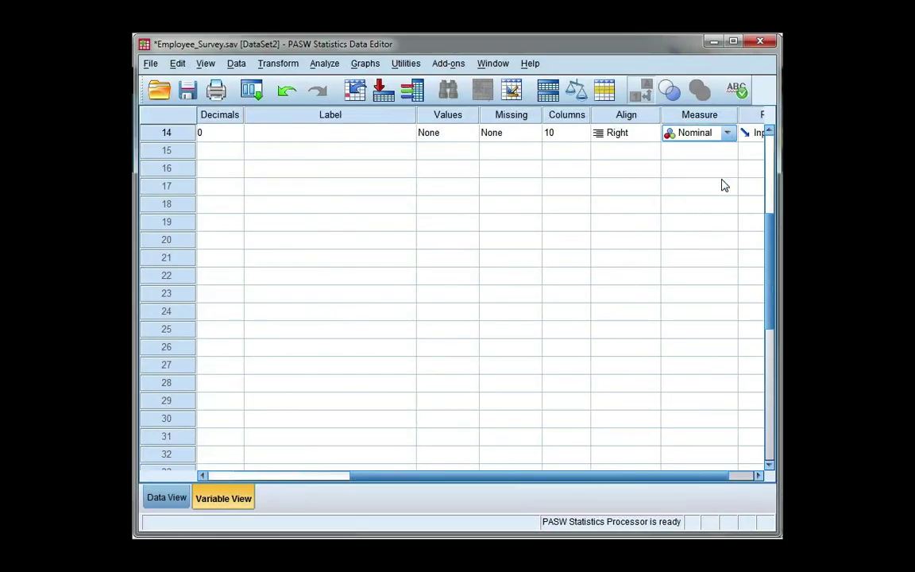
Add the value label Asian for value 1 of the Asian variable.
scroll(709, 472, "down", 4)
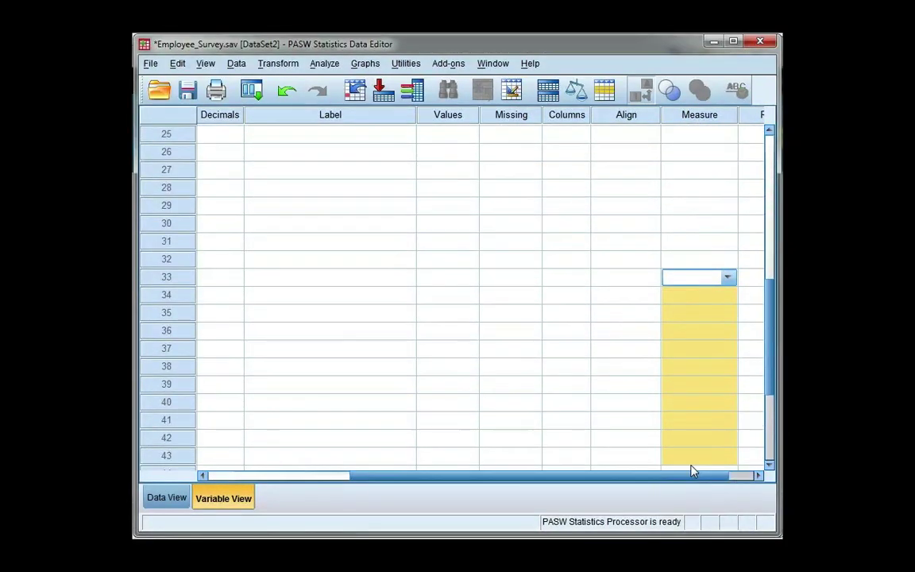
scroll(691, 469, "up", 8)
left_click(445, 370)
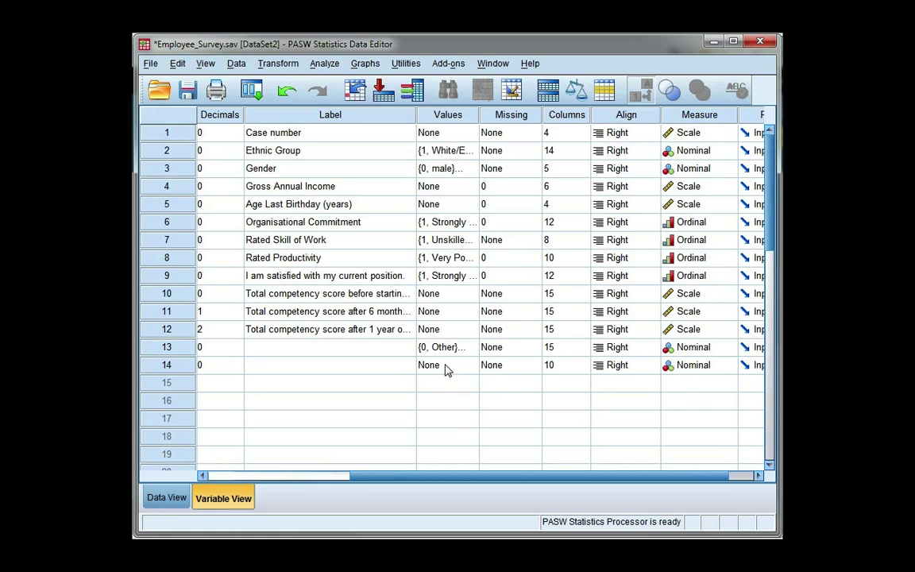
left_click(471, 370)
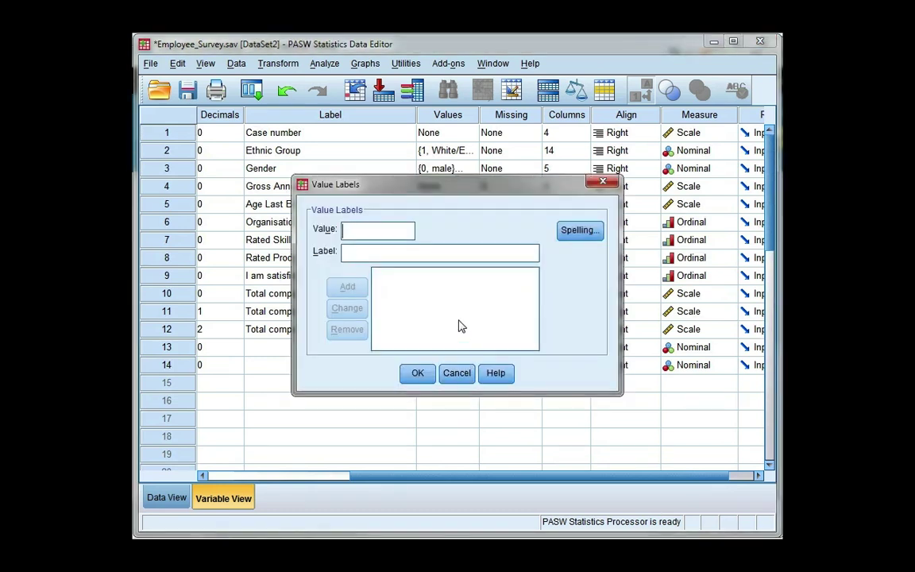
left_click(457, 252)
type("Asian")
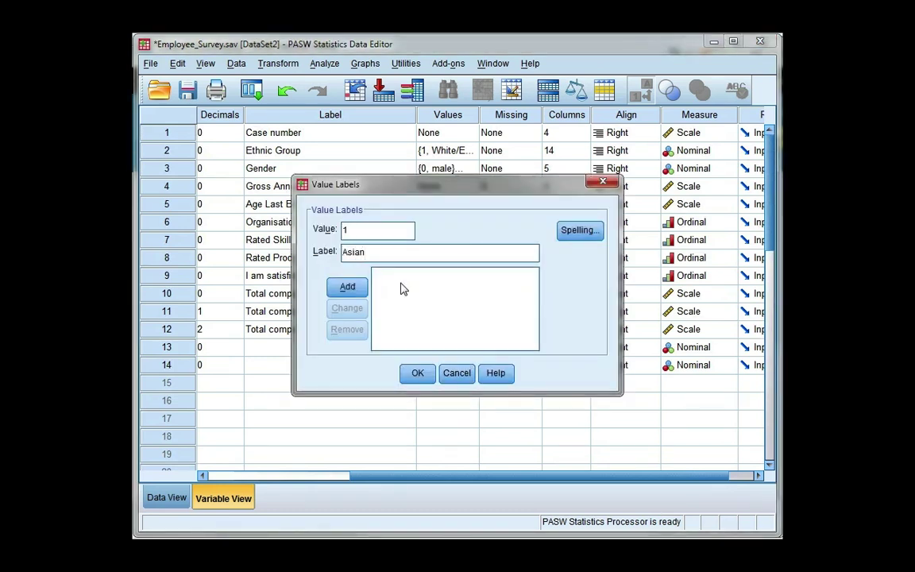
left_click(359, 293)
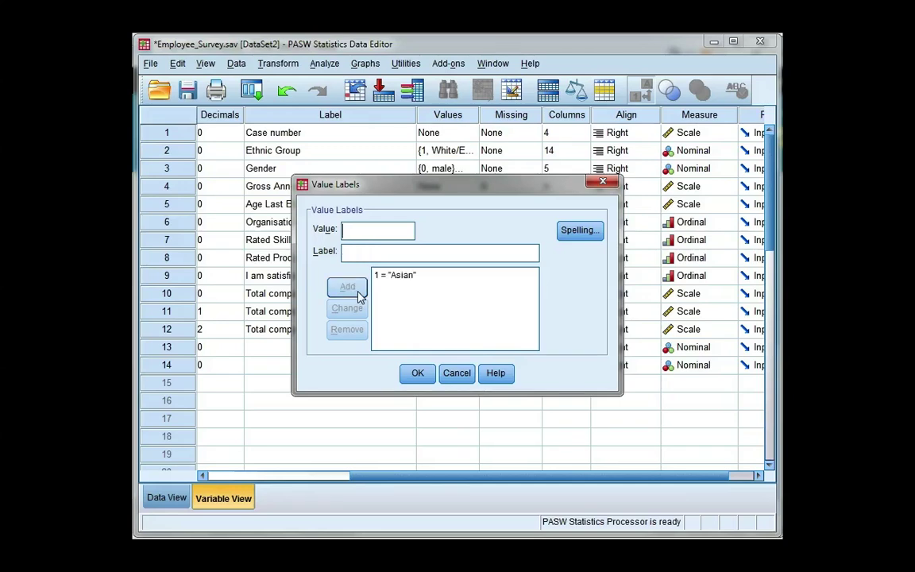
Add the value label Other for value 0 and apply the Asian variable's labels.
type("Other")
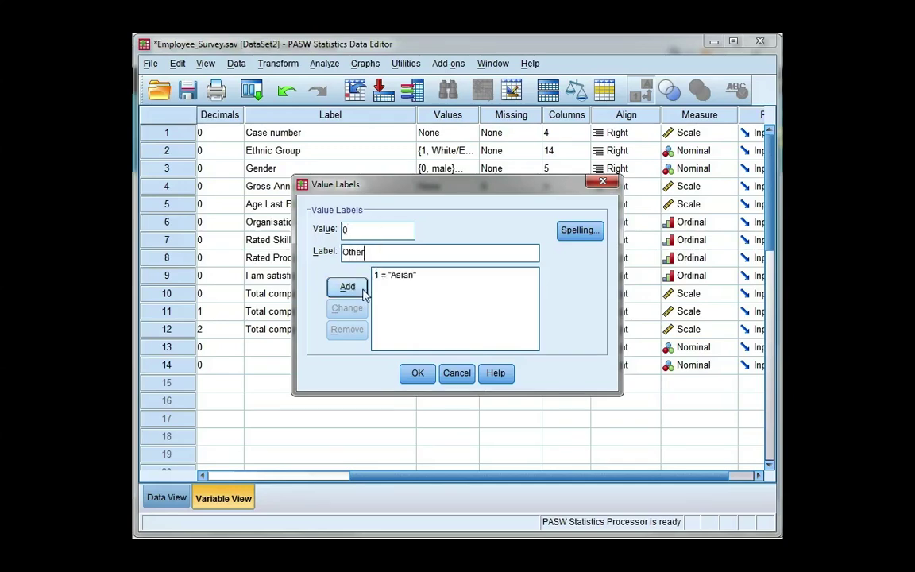
left_click(347, 287)
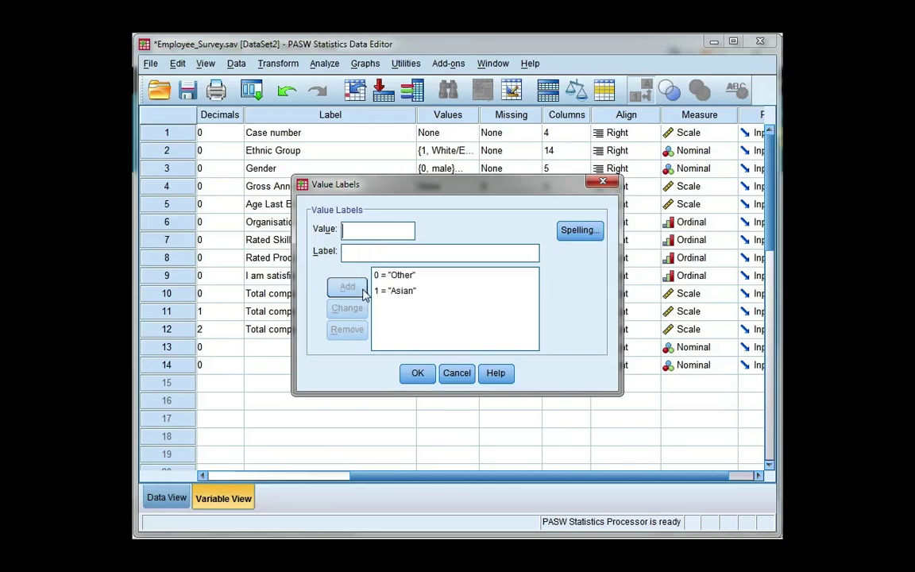
left_click(418, 373)
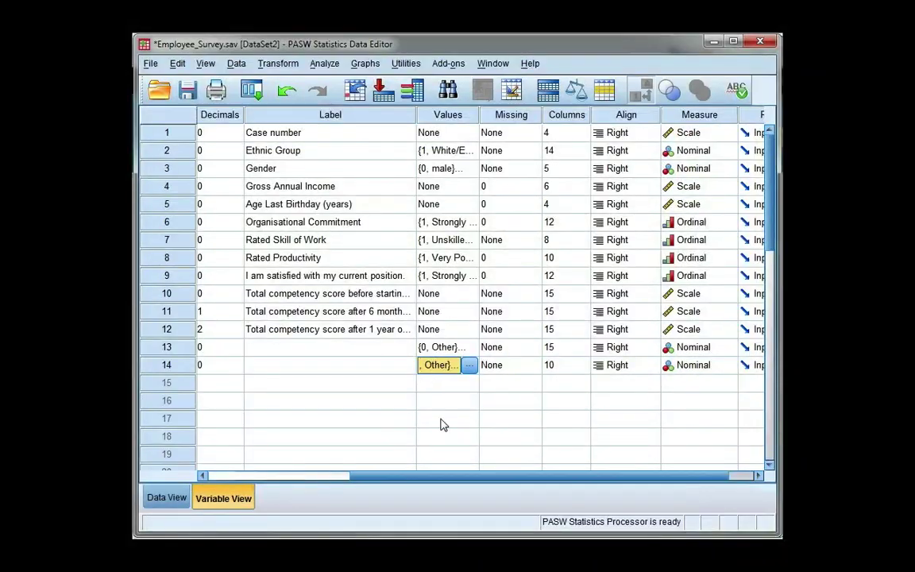
Inspect the Asian column beside WhiteEuropean in the data, switching between value labels and numeric codes.
left_click_drag(427, 477, 206, 477)
double_click(184, 370)
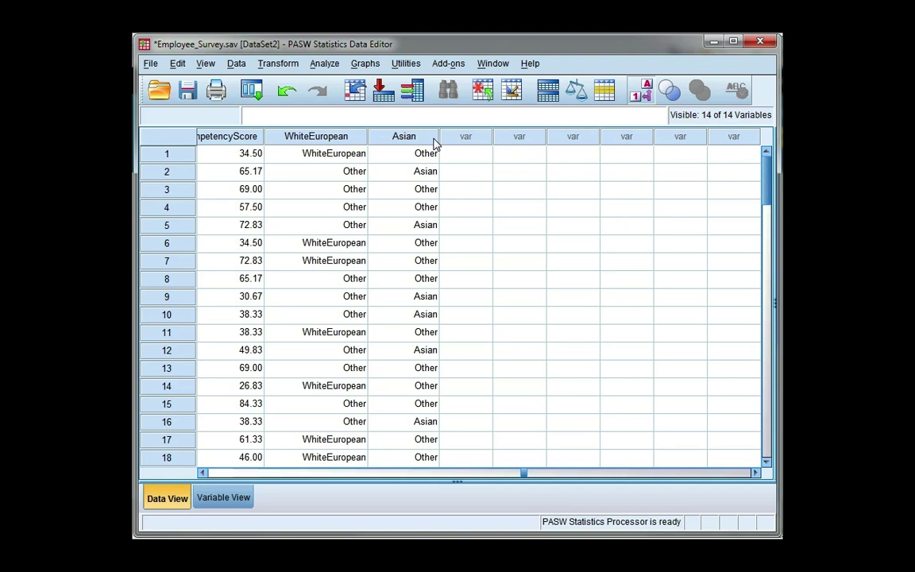
left_click(646, 91)
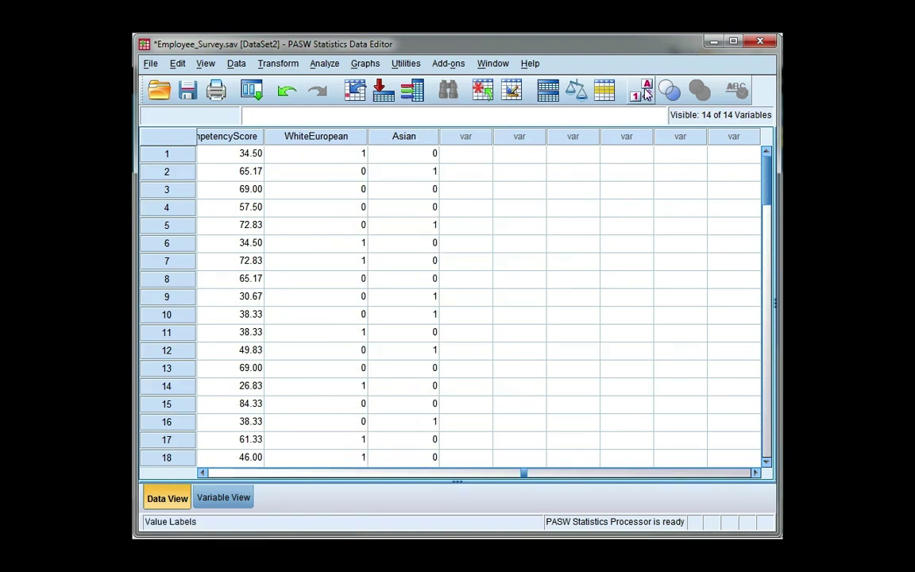
left_click(646, 91)
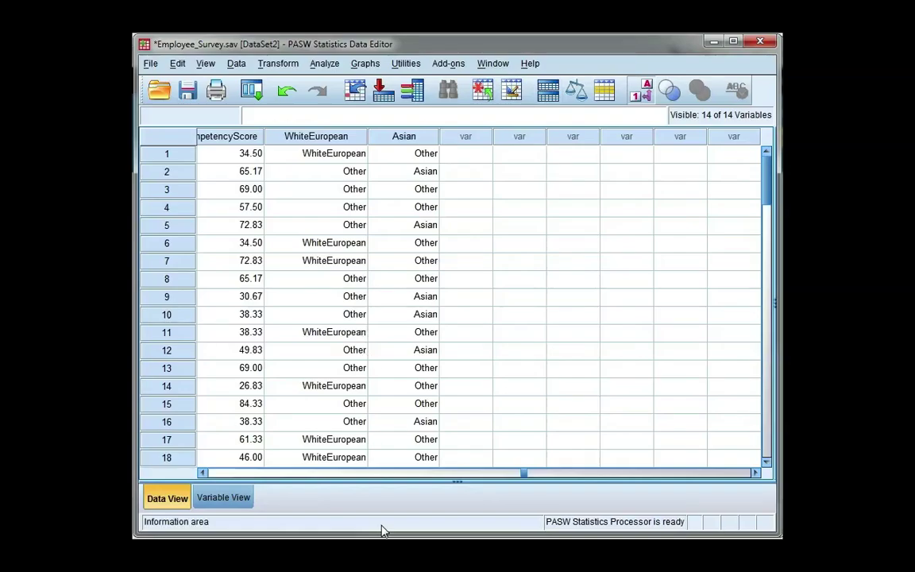